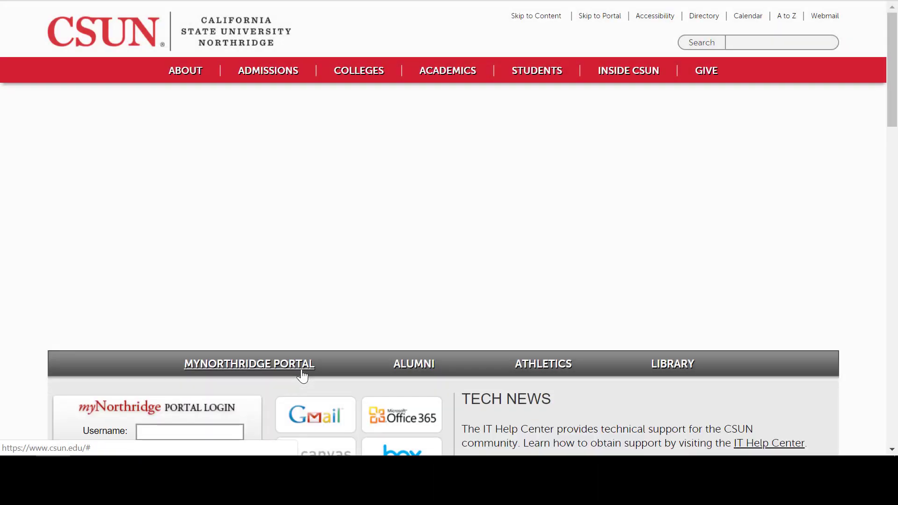
Log in to the portal, open the Work Schedule Change Form and submit it.
scroll(302, 374, down, 2)
click(238, 349)
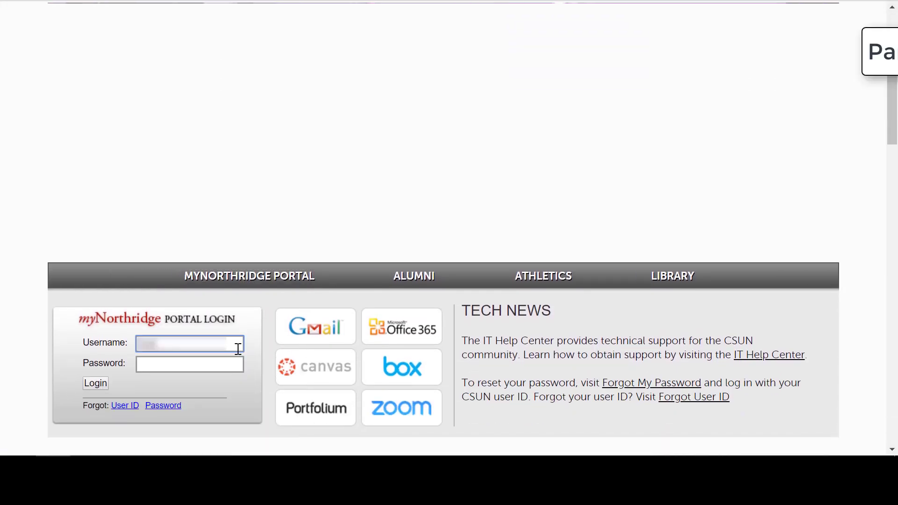
key(Tab)
text(********)
key(Return)
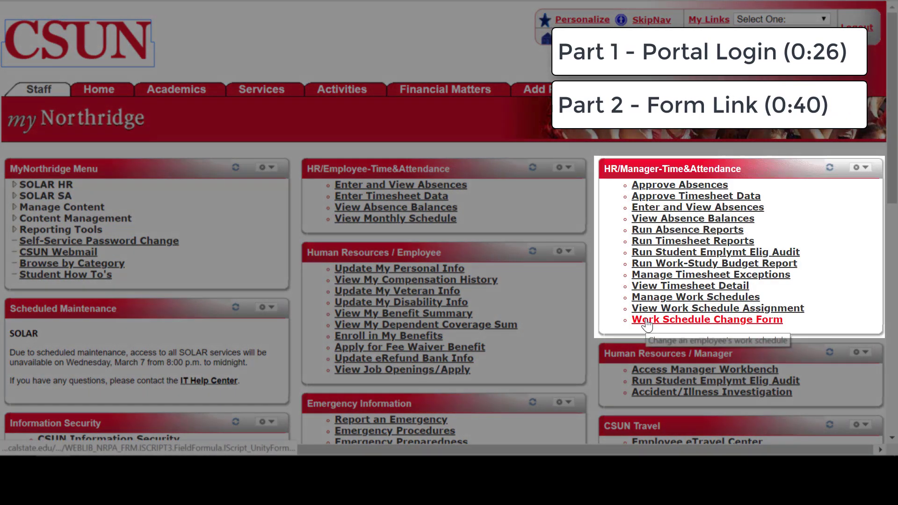
click(647, 322)
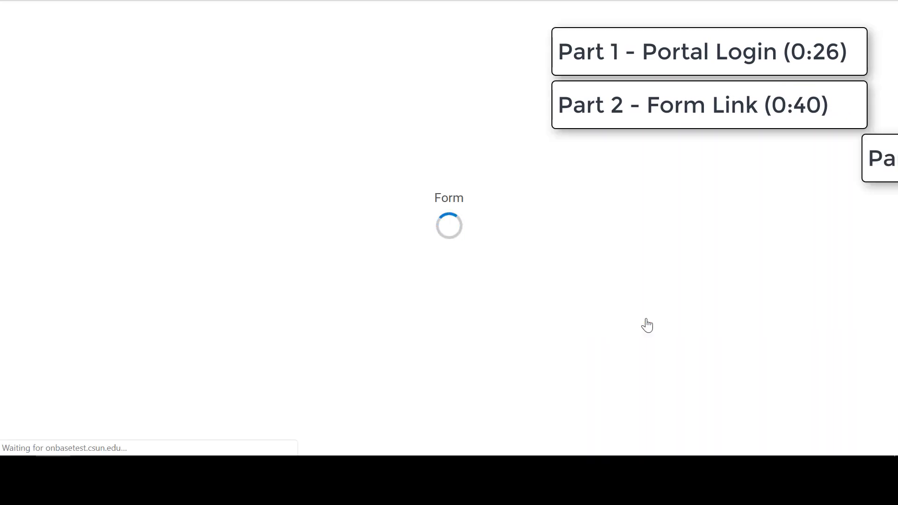
click(179, 217)
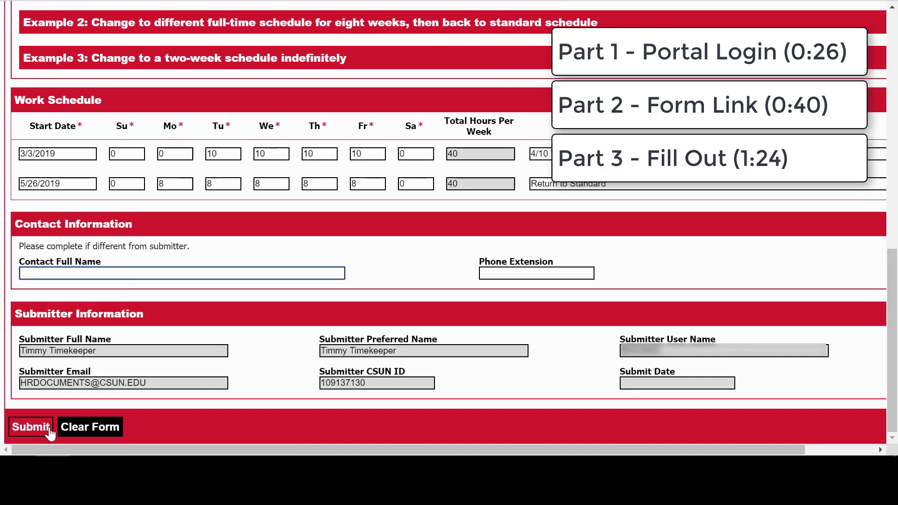
click(49, 432)
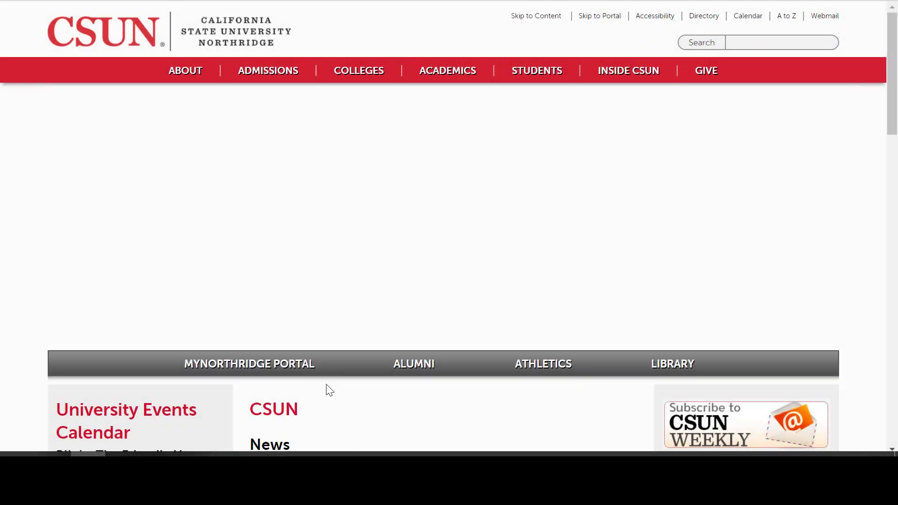
Log in to the myNorthridge portal again with the username and password.
click(301, 372)
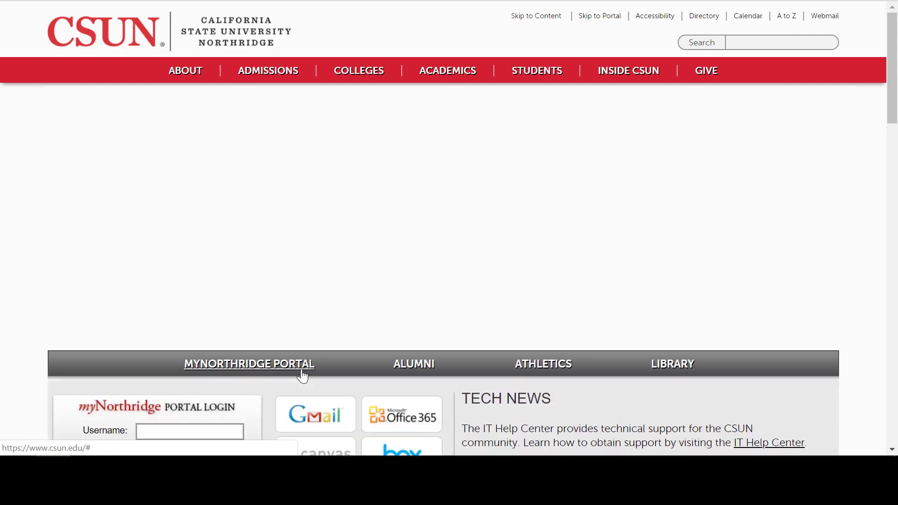
scroll(299, 372, down, 2)
click(234, 344)
text(username)
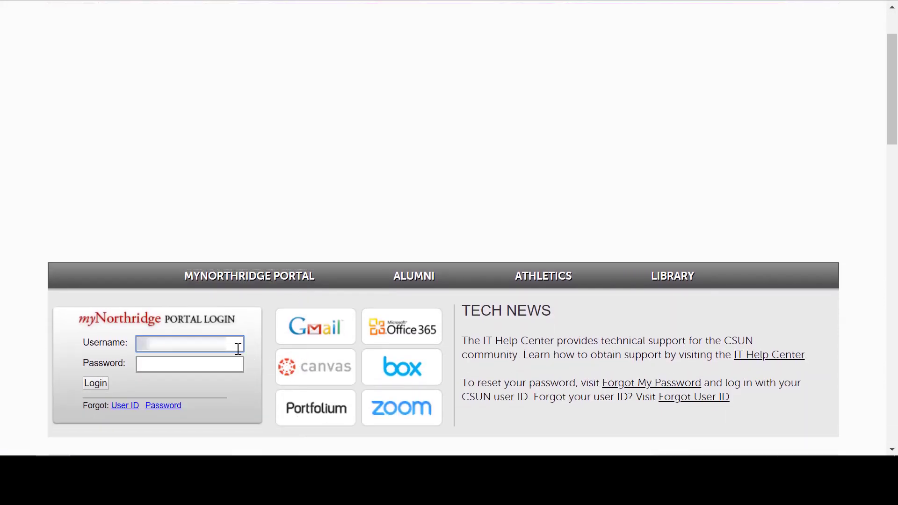
key(Tab)
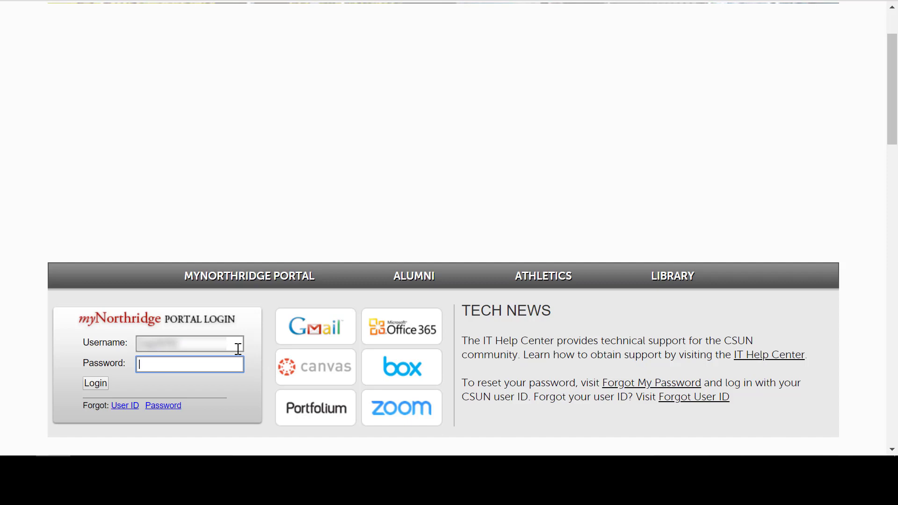
text(••••••••••)
key(Return)
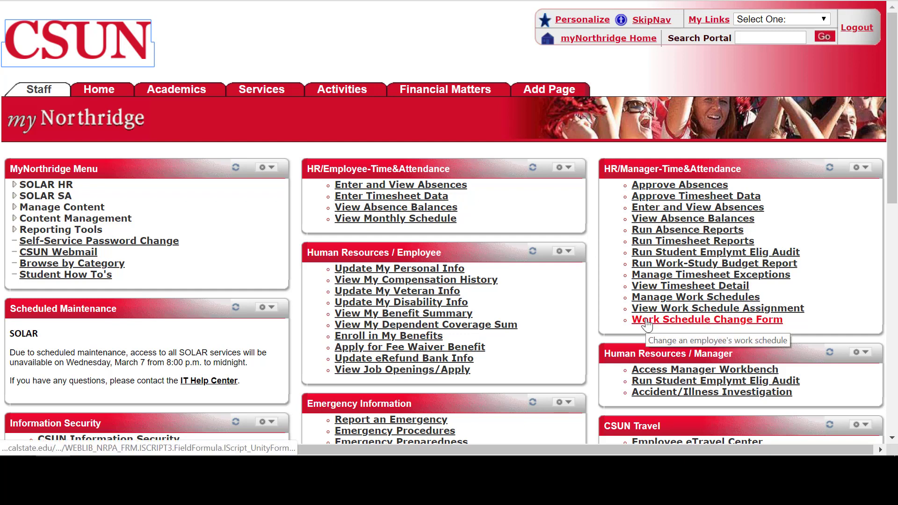
Open the Work Schedule Change Form from the HR/Manager-Time&Attendance links.
click(647, 321)
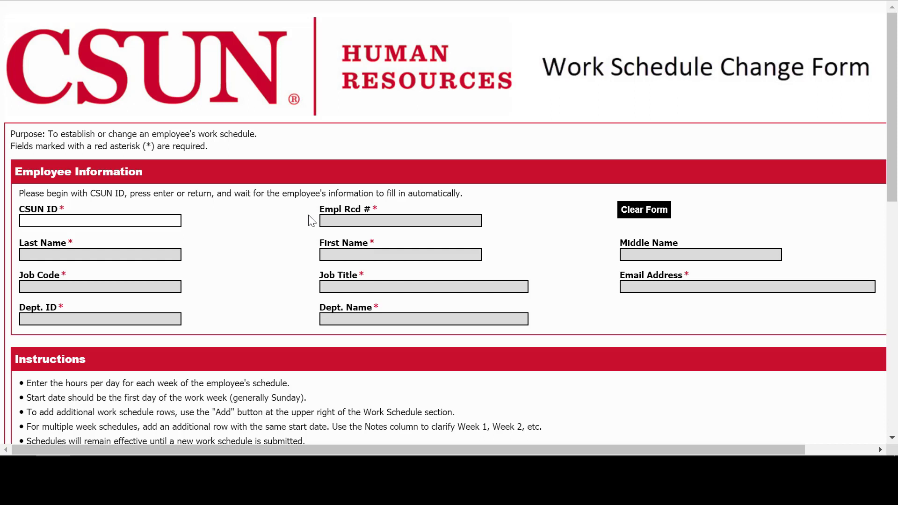
Look up an employee by CSUN ID to auto-fill details, then clear the form.
click(160, 223)
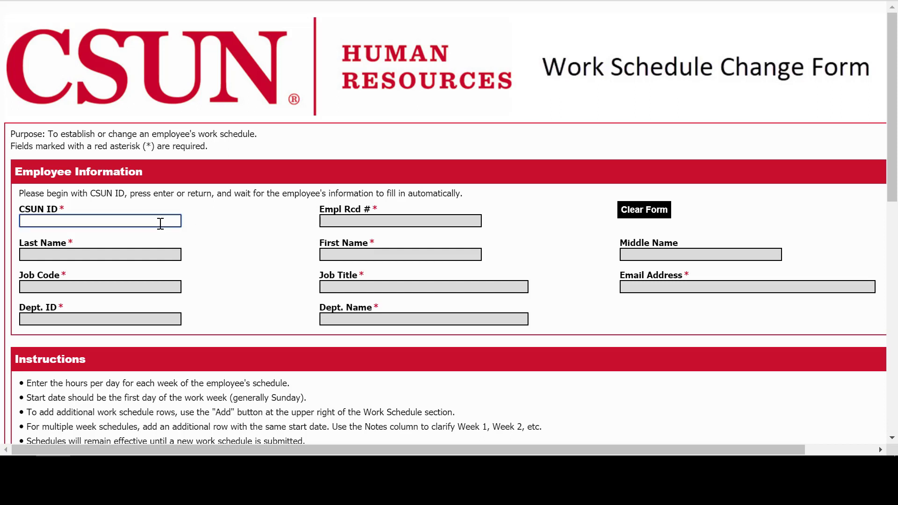
key(Return)
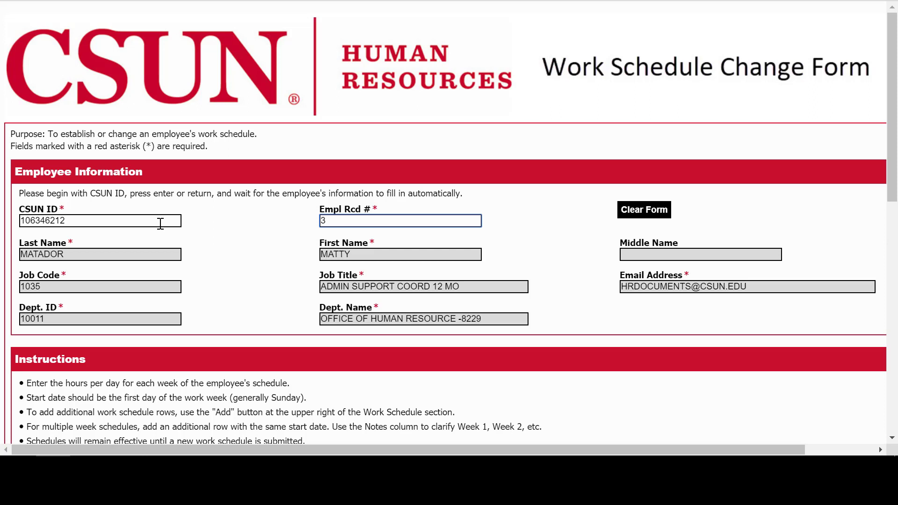
click(625, 211)
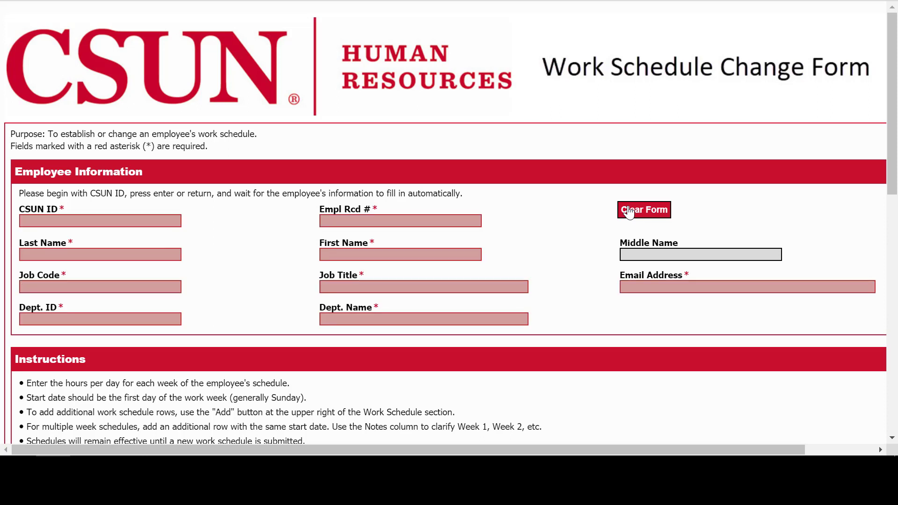
Look up another CSUN ID, select the first record, then re-enter the original ID to auto-fill.
click(103, 224)
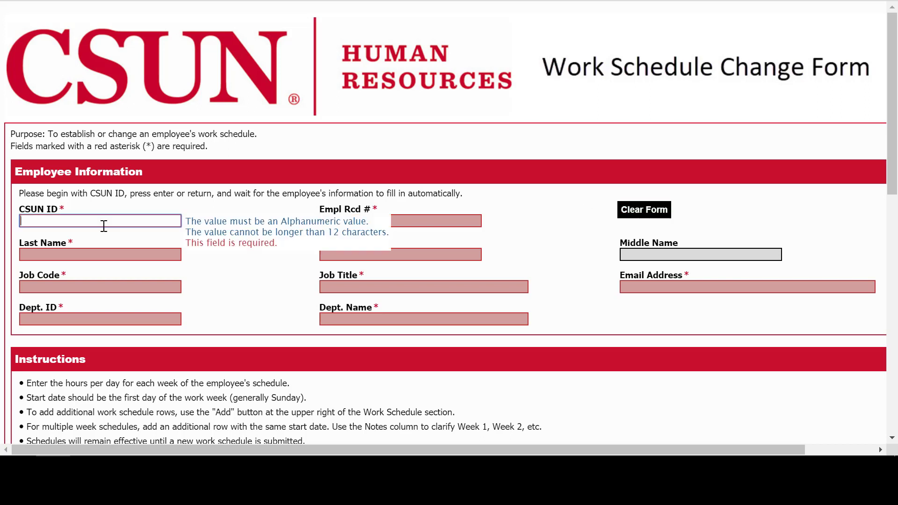
key(Return)
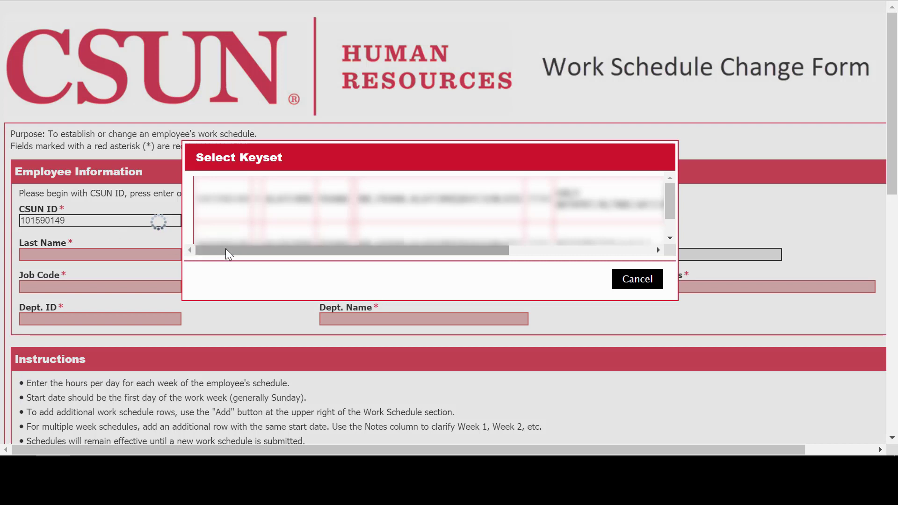
drag(226, 250, 445, 254)
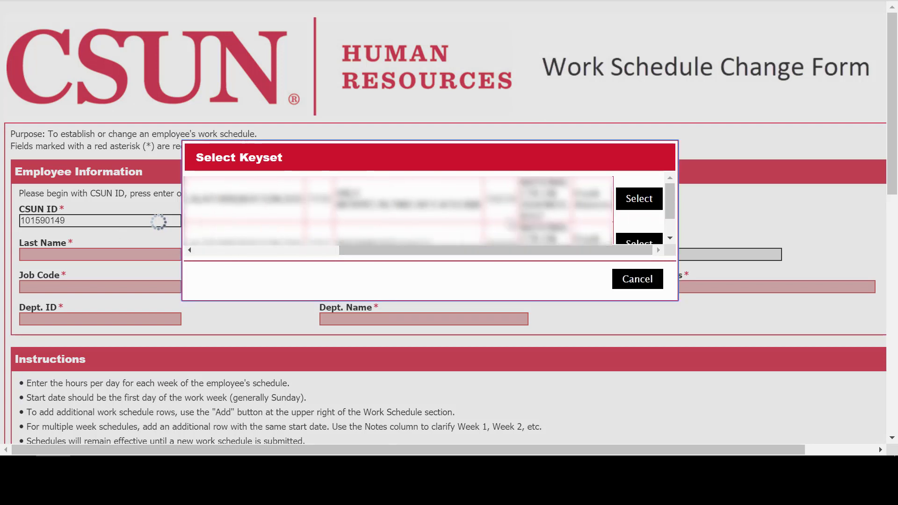
click(618, 201)
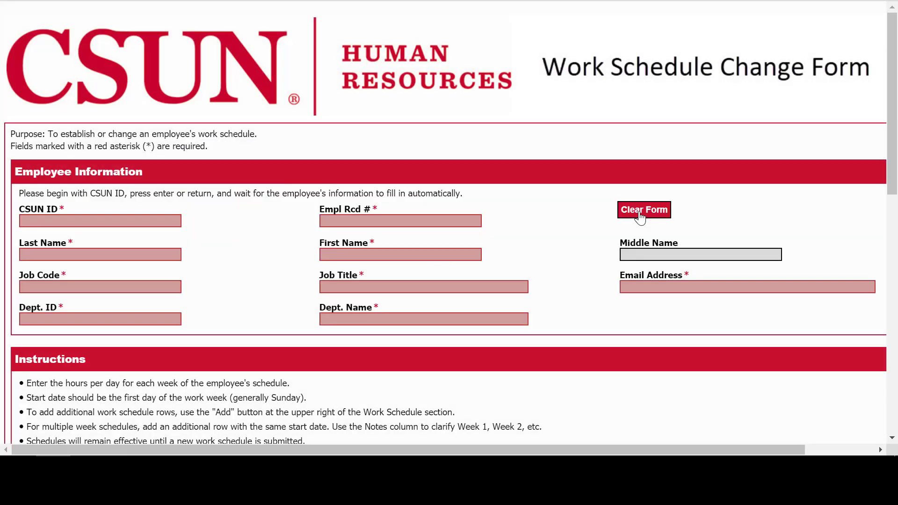
click(154, 224)
text(106346212)
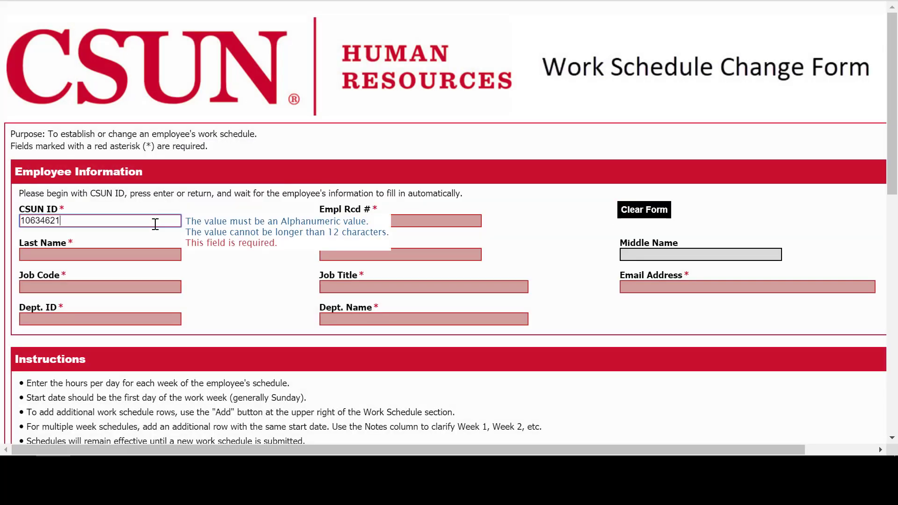
key(Return)
Show and hide the sample schedules Example 1, Example 2 and Example 3.
scroll(155, 224, down, 7)
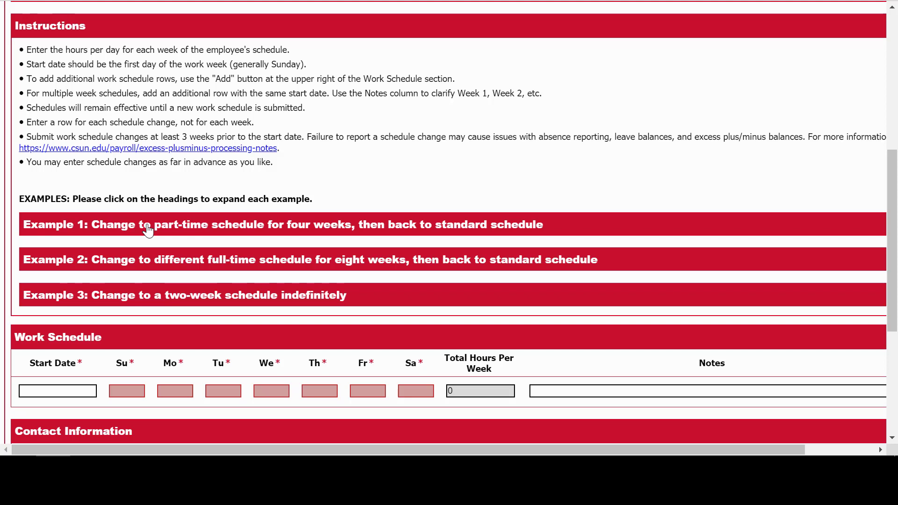
click(148, 229)
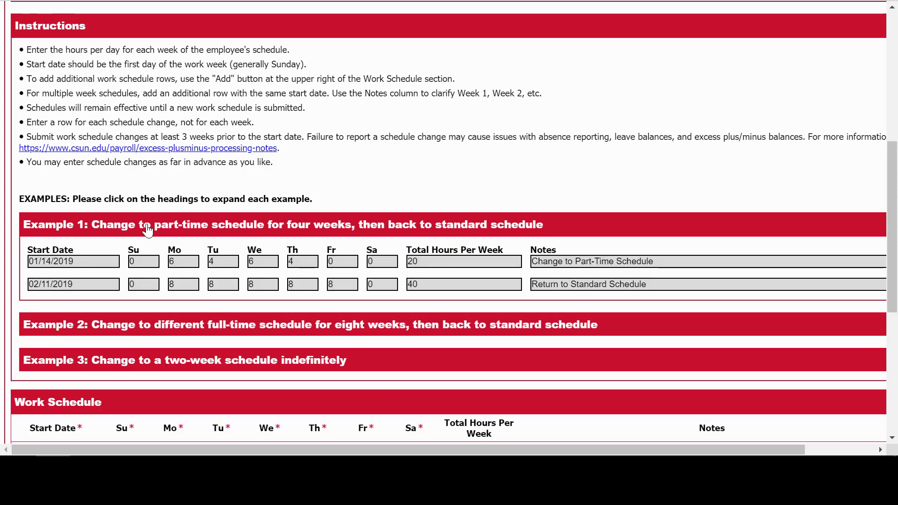
click(147, 229)
click(149, 262)
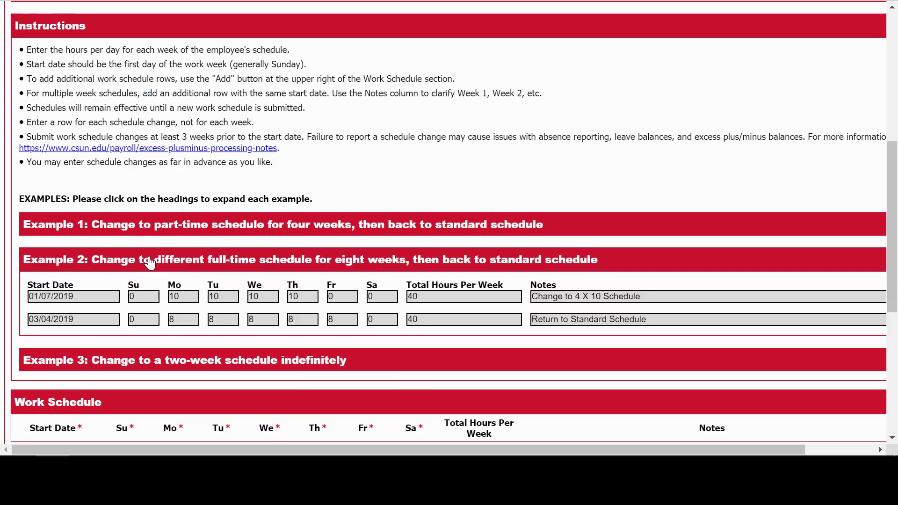
click(149, 262)
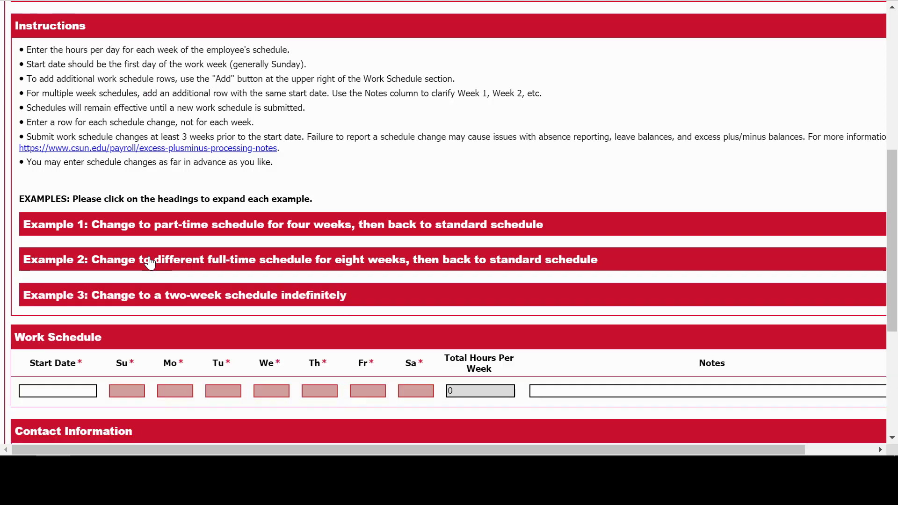
click(164, 298)
click(164, 298)
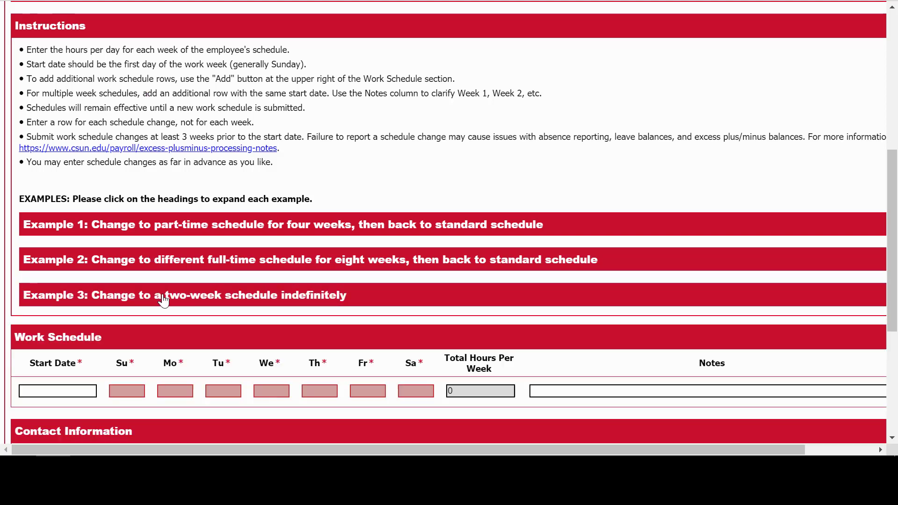
scroll(164, 299, down, 2)
Set the first schedule row's start date to March 3, 2019.
click(94, 286)
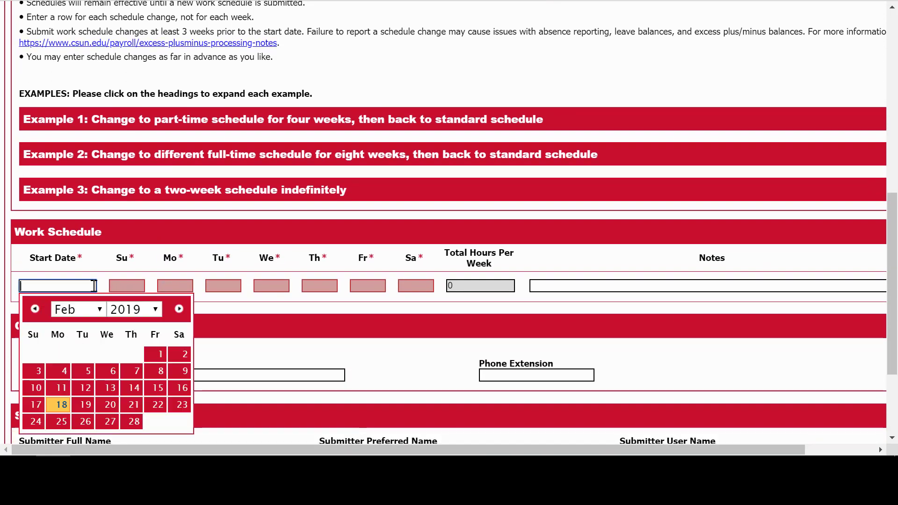
click(179, 309)
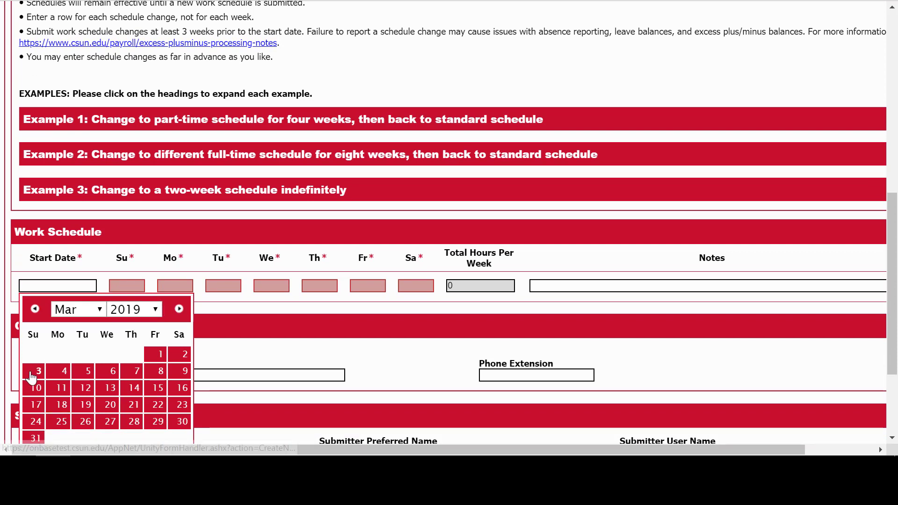
click(32, 374)
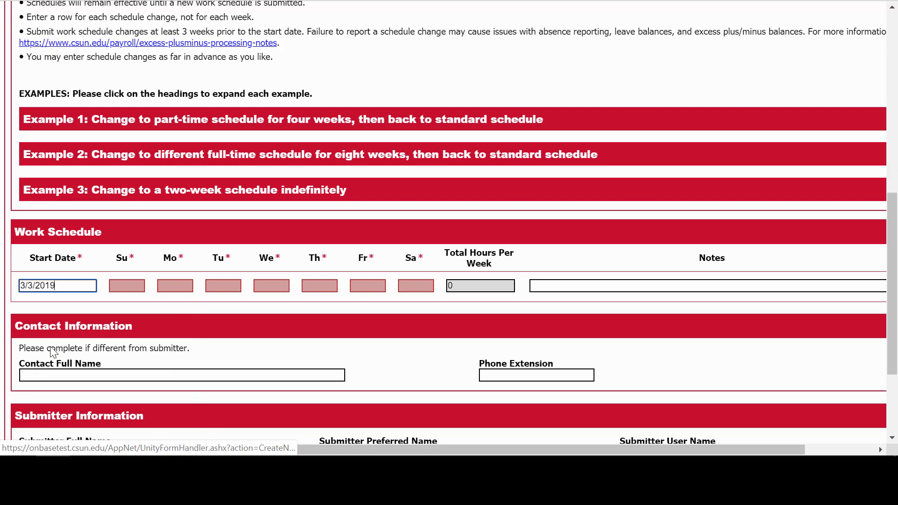
Enter first-row hours: 0 Sunday, Monday, Saturday and 10 Tuesday–Friday, totalling 40.
click(133, 284)
text(0)
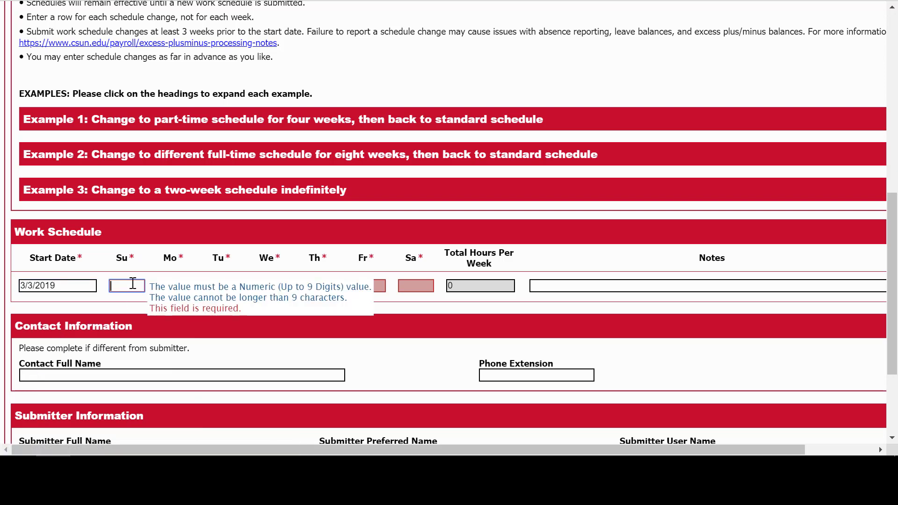
key(Tab)
text(0)
key(Tab)
text(10)
key(Tab)
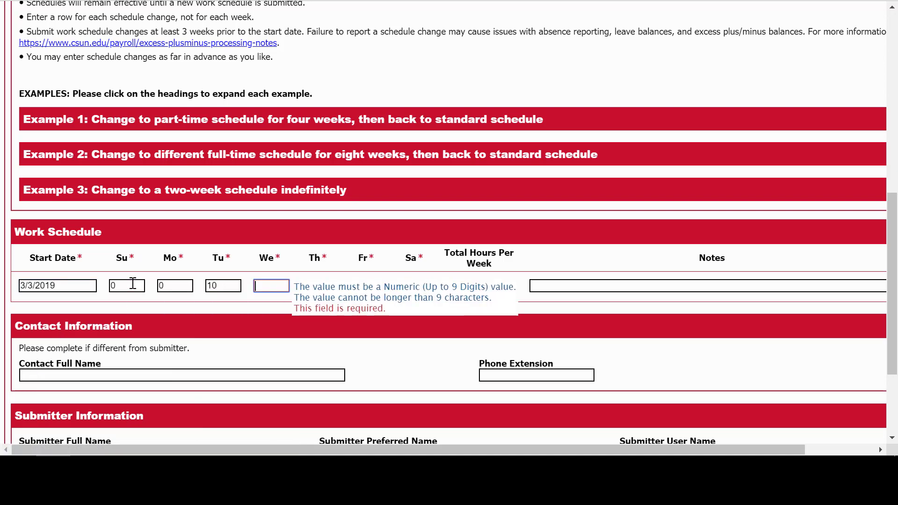
text(10)
key(Tab)
text(10)
key(Tab)
text(10)
key(Tab)
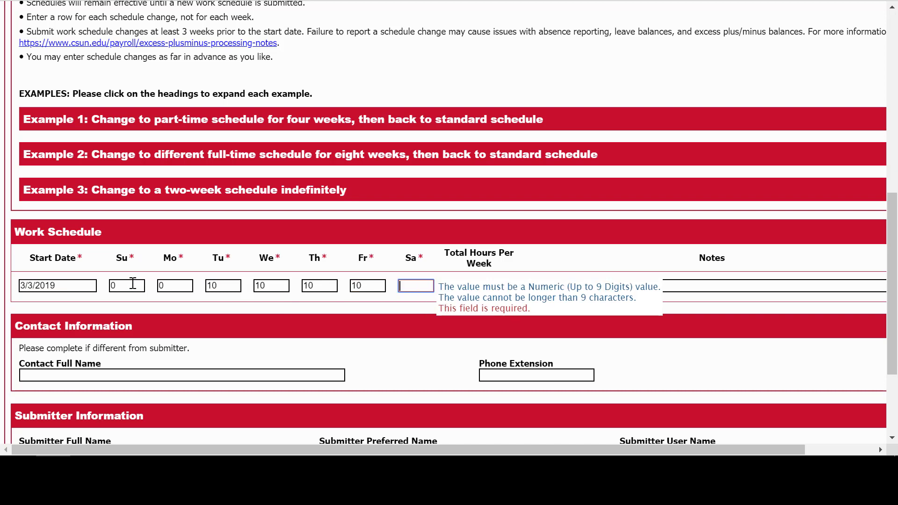
text(0)
key(Tab)
key(Tab)
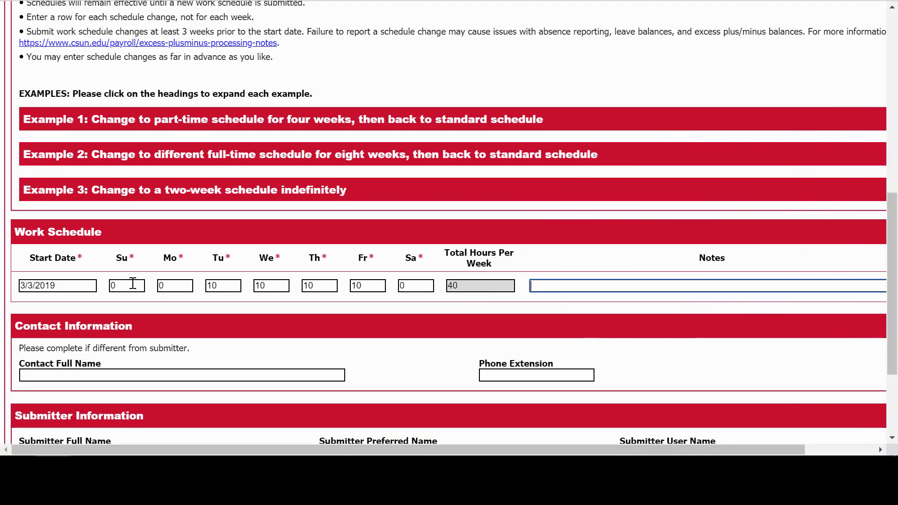
click(87, 283)
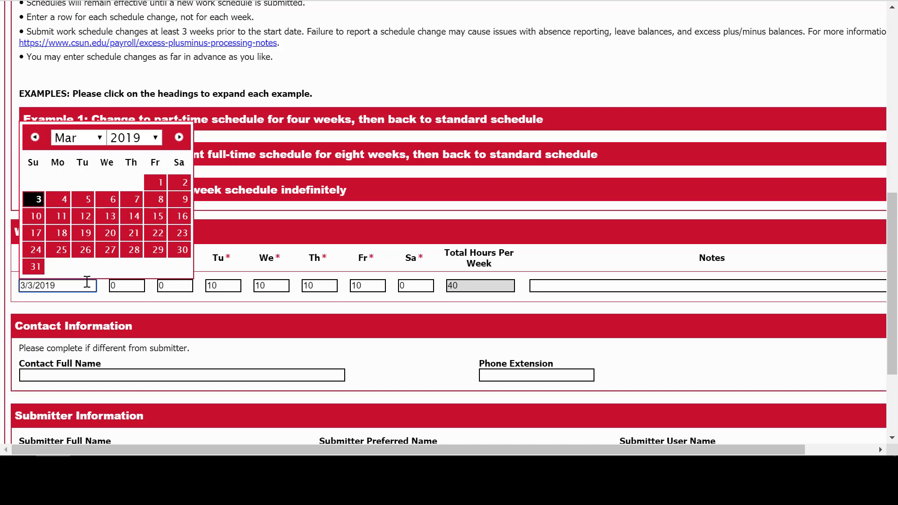
click(85, 200)
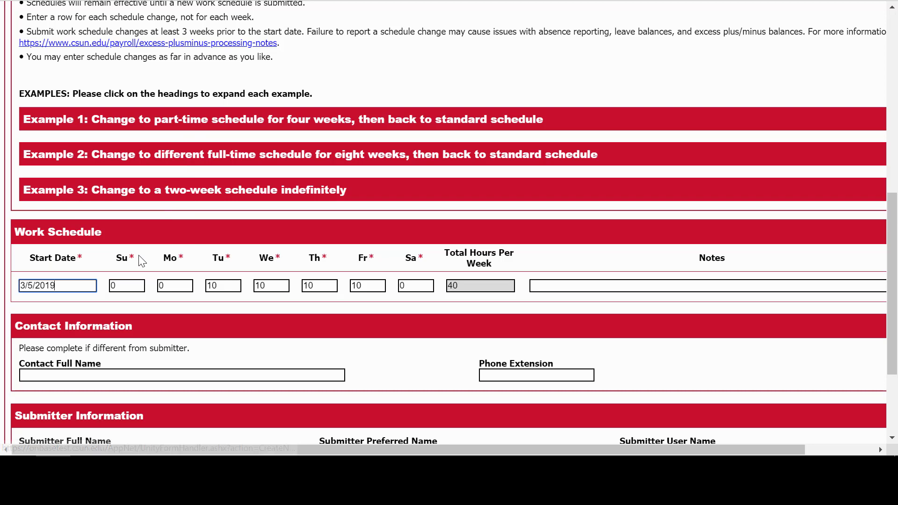
double_click(175, 284)
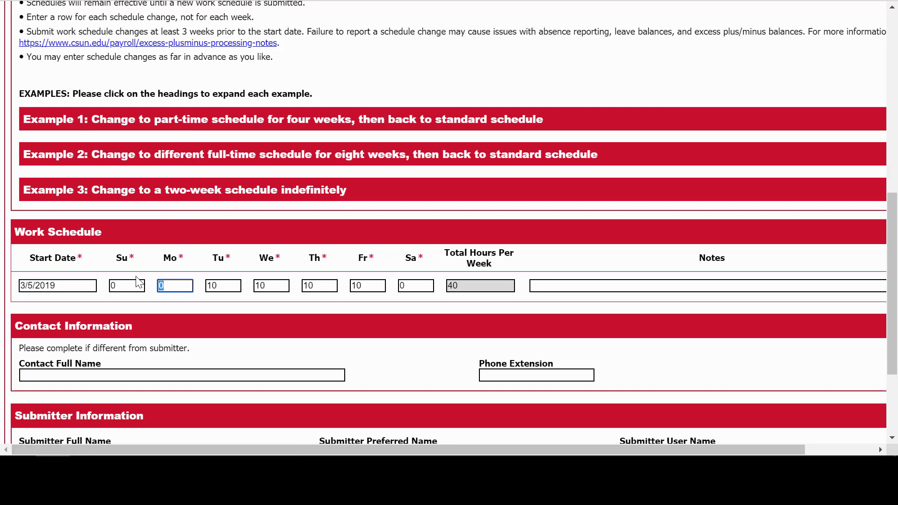
text(8)
click(86, 285)
click(38, 206)
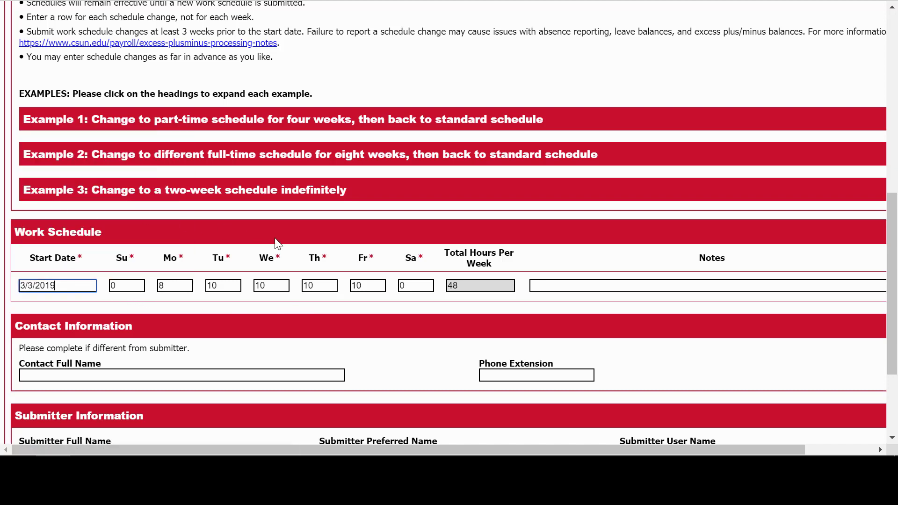
click(179, 283)
drag(179, 282, 127, 280)
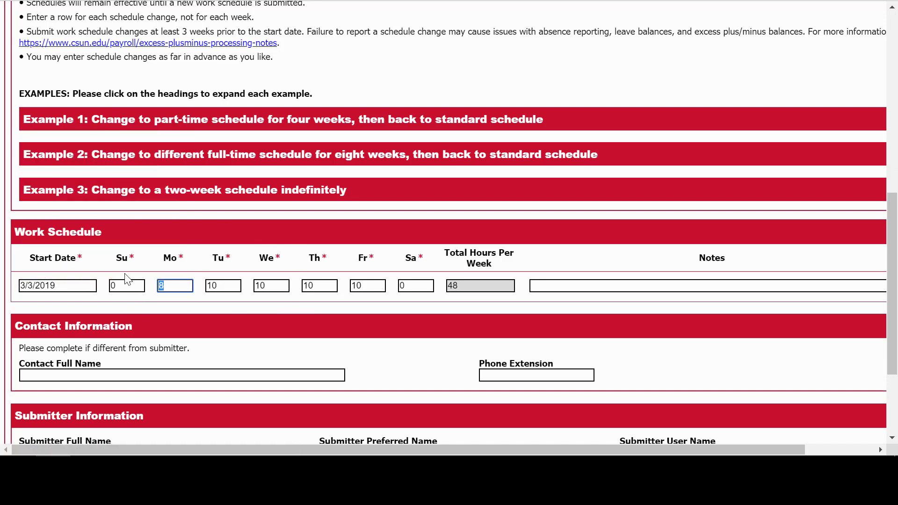
text(0)
click(170, 302)
Write the note '4/10 Tues-Fri' for the first schedule row.
click(542, 286)
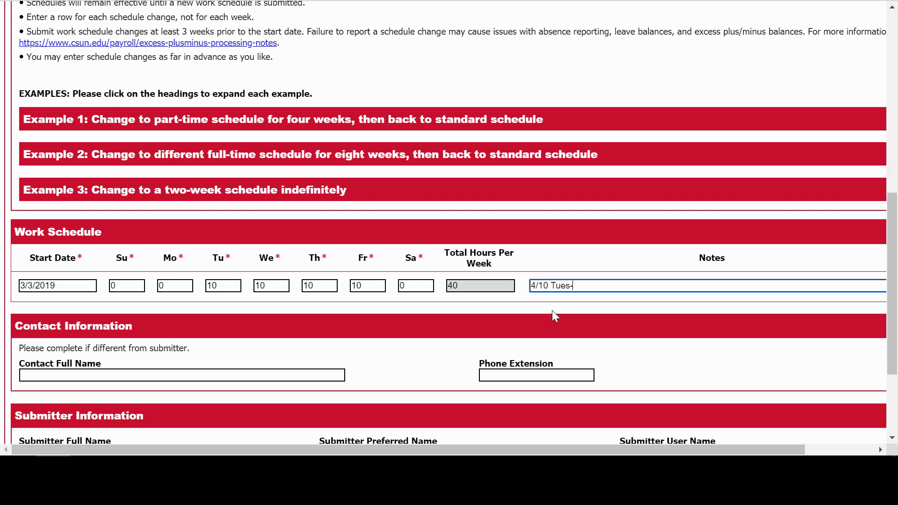
text(Fri)
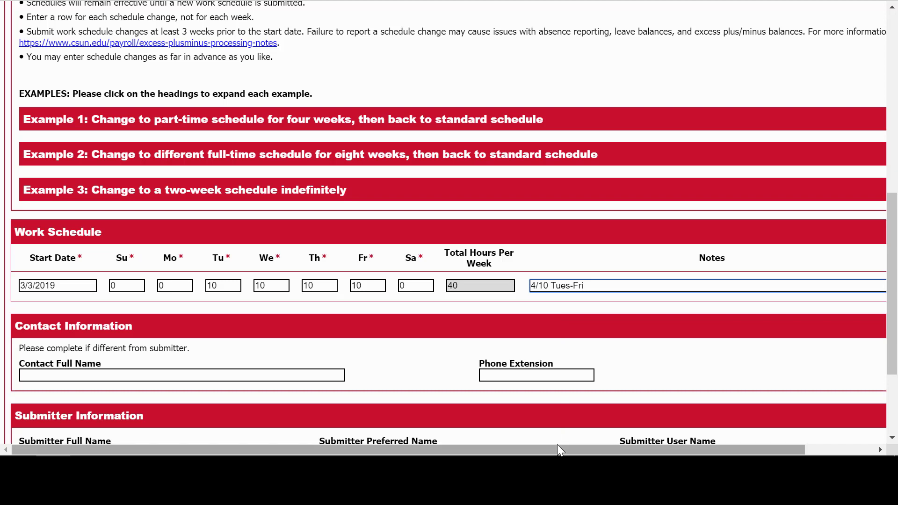
drag(557, 448, 629, 449)
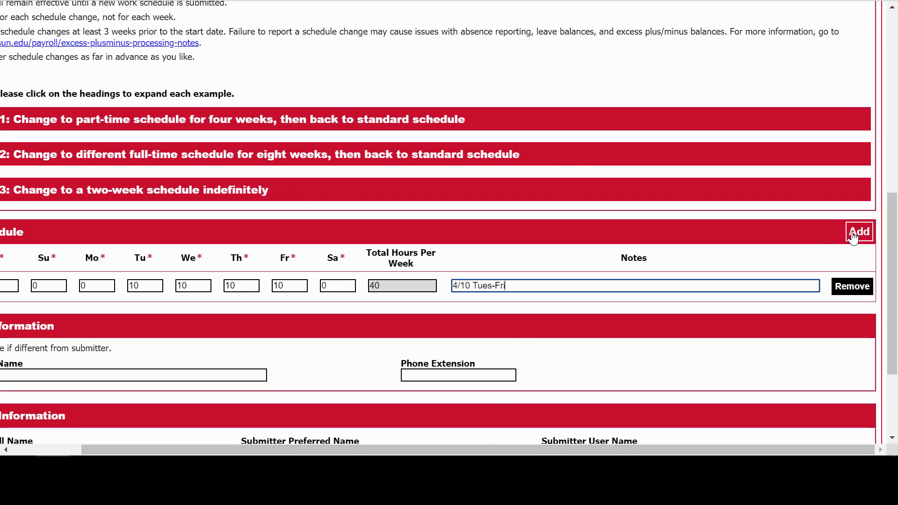
Add a second schedule row with start date May 26, 2019.
click(853, 234)
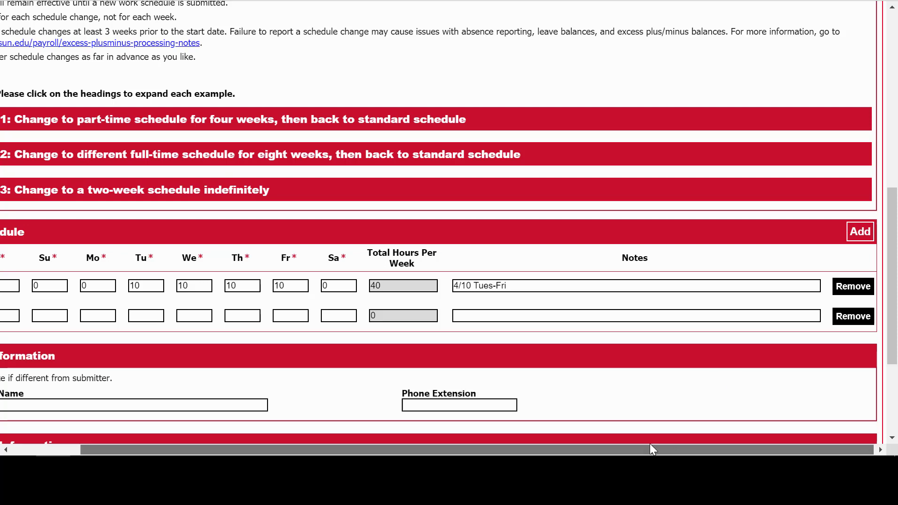
drag(649, 448, 579, 448)
click(81, 315)
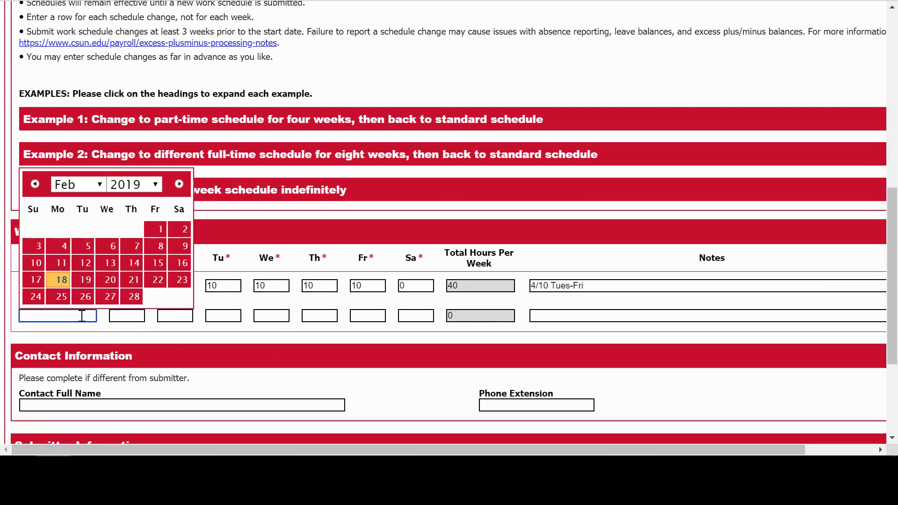
click(180, 184)
click(180, 184)
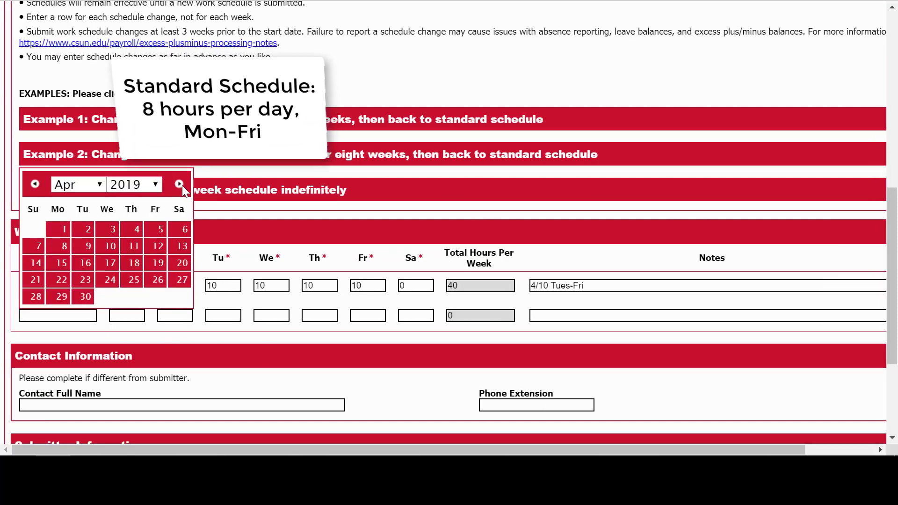
click(179, 184)
click(38, 297)
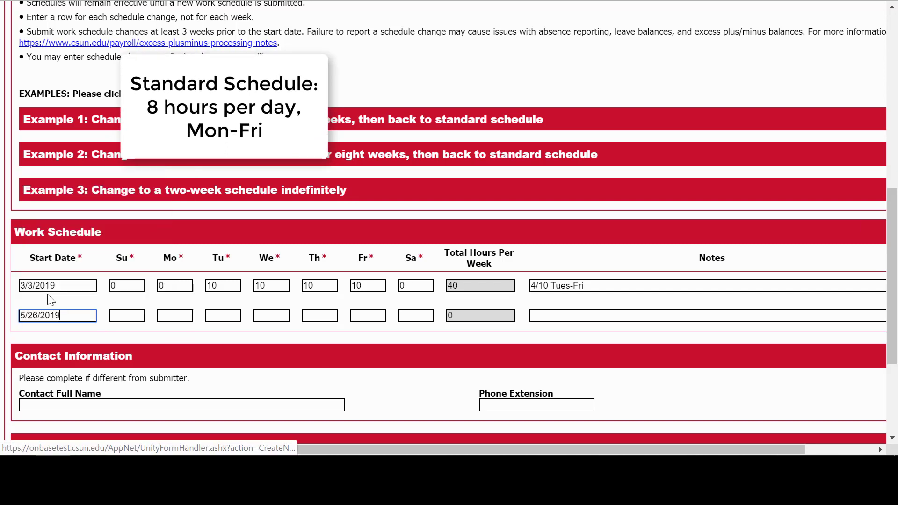
key(Tab)
Give the second row 0 Sunday, 8 Monday–Friday, 0 Saturday, noted 'Return to Standard'.
text(0)
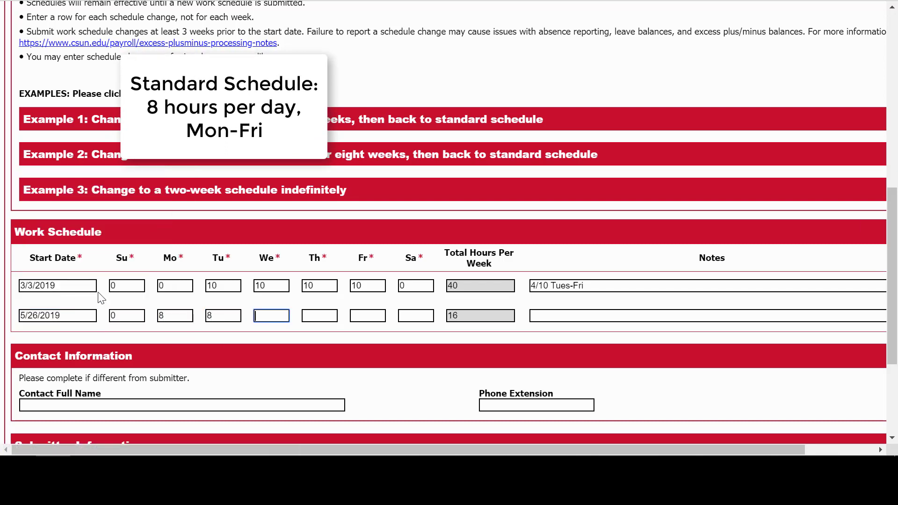
text(	8	8	8	8	8	0	Return to Standard)
scroll(140, 374, down, 2)
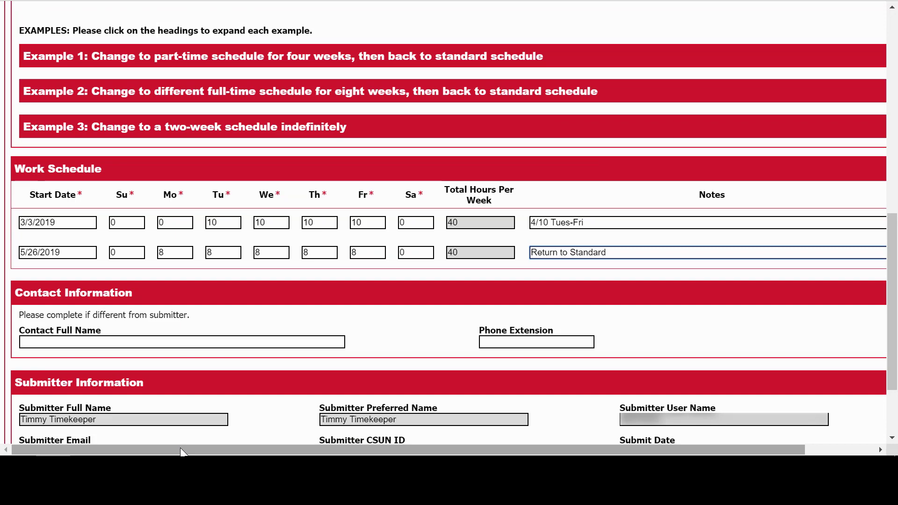
drag(176, 450, 246, 449)
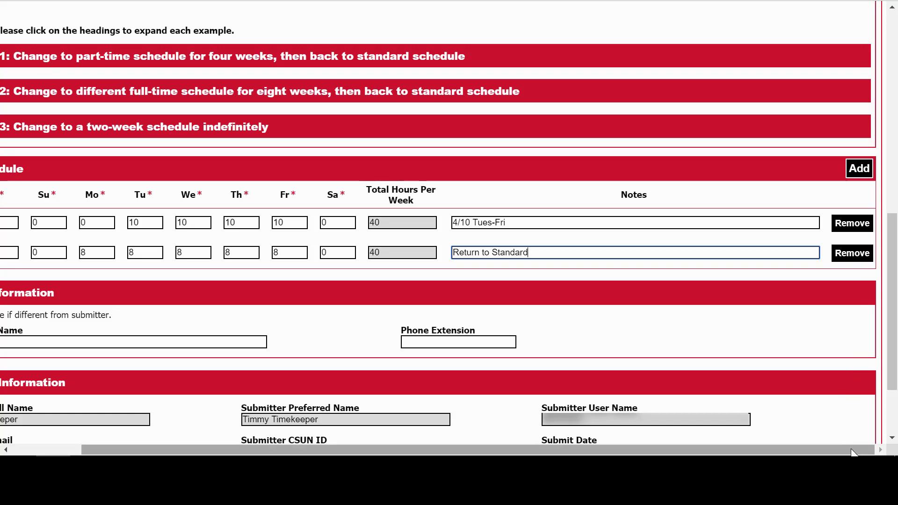
drag(834, 448, 735, 451)
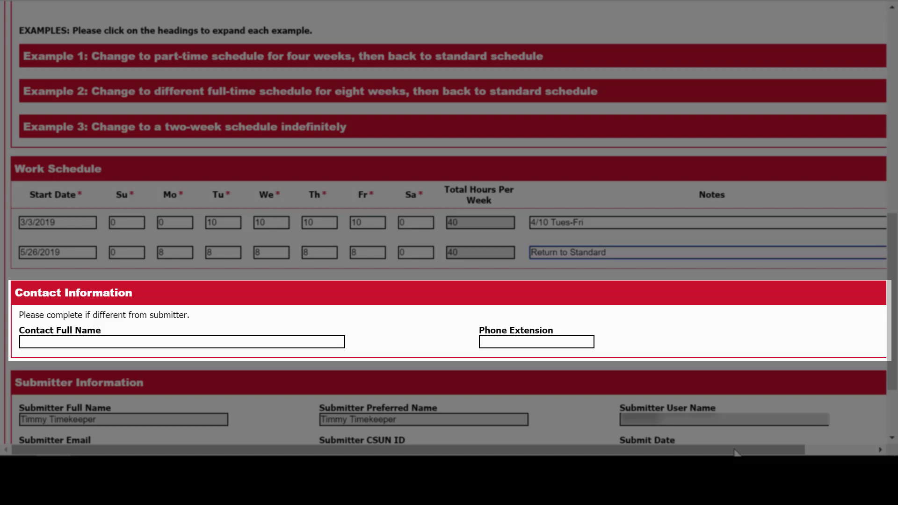
scroll(734, 451, down, 2)
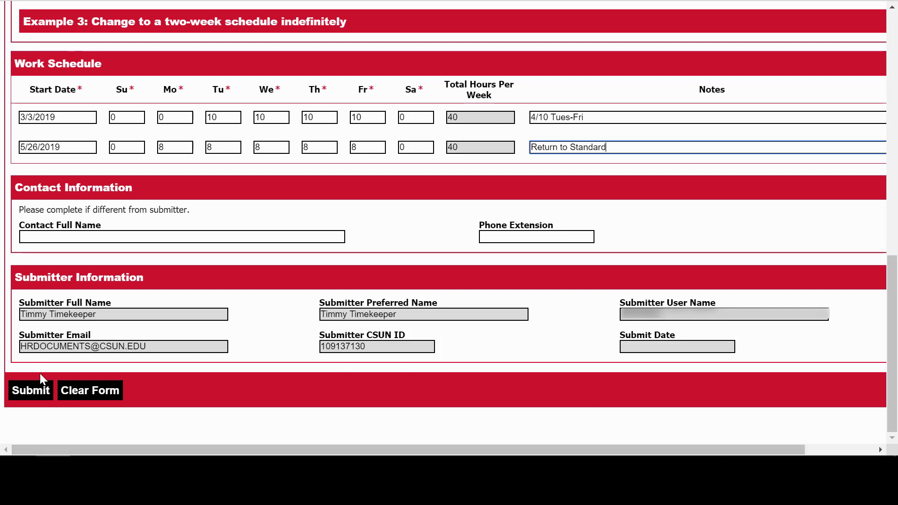
Submit the two-row schedule change form and let it save.
click(31, 390)
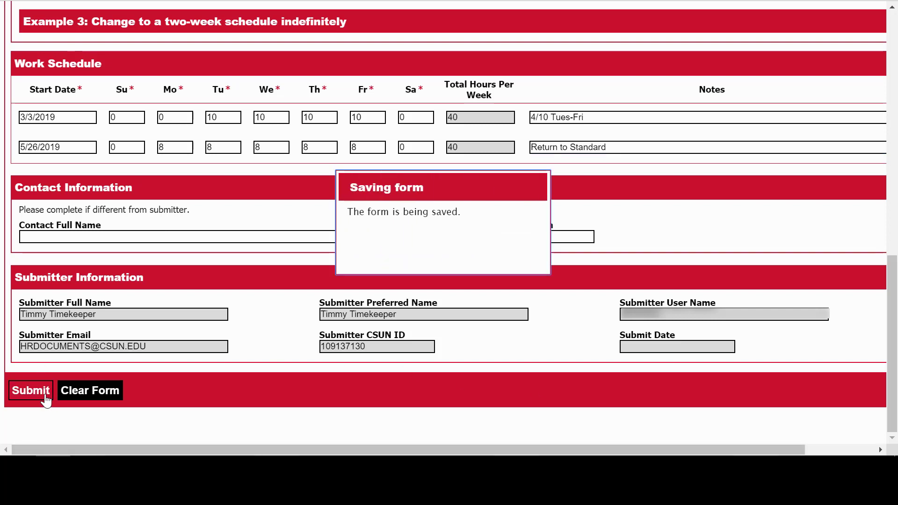